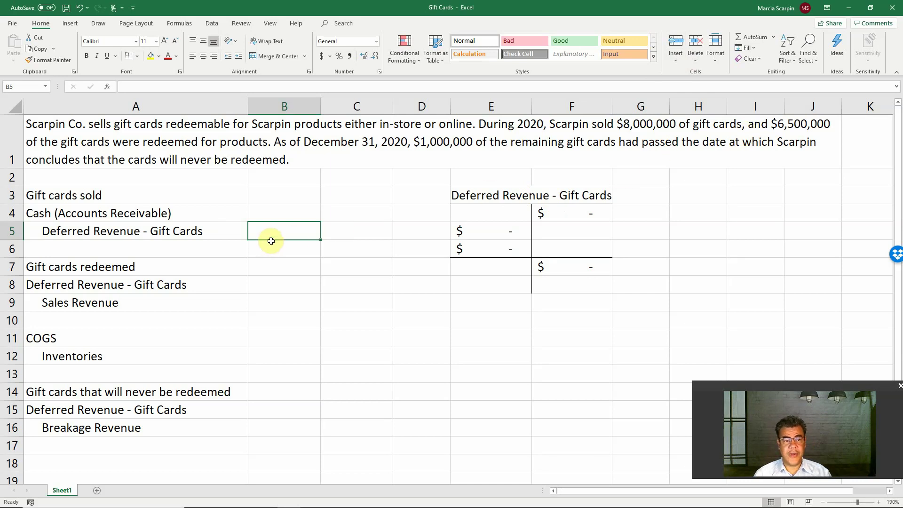
Step: Enter the $8,000,000 Cash debit in B4 and link the Deferred Revenue credit in C5 to it (=B4)
left_click(282, 212)
type("8000000")
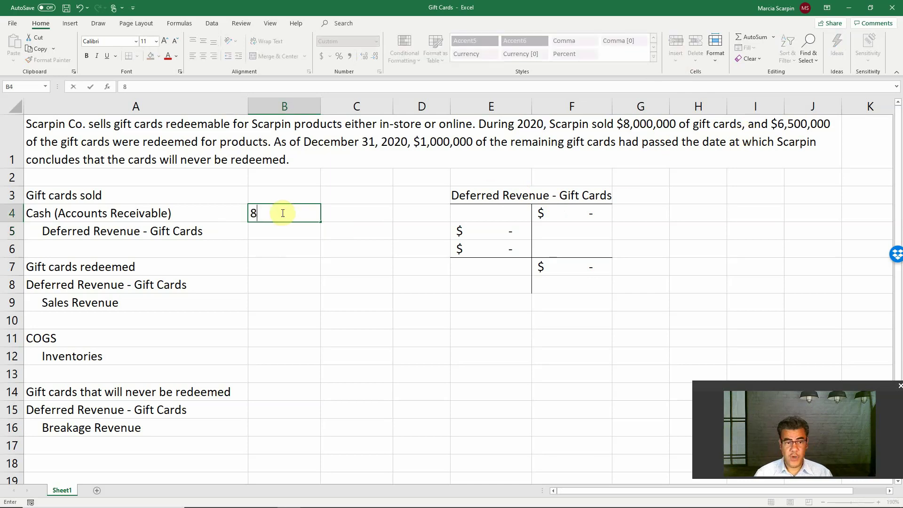
key("Return")
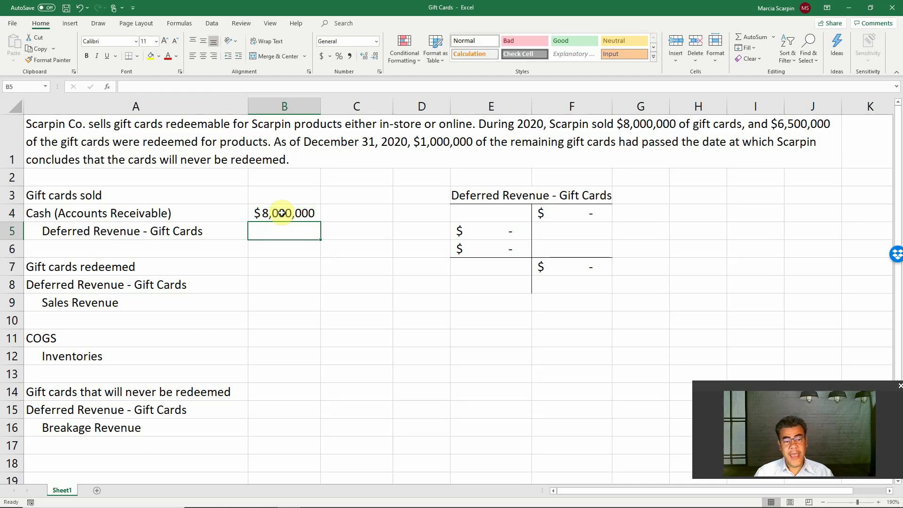
key("Tab")
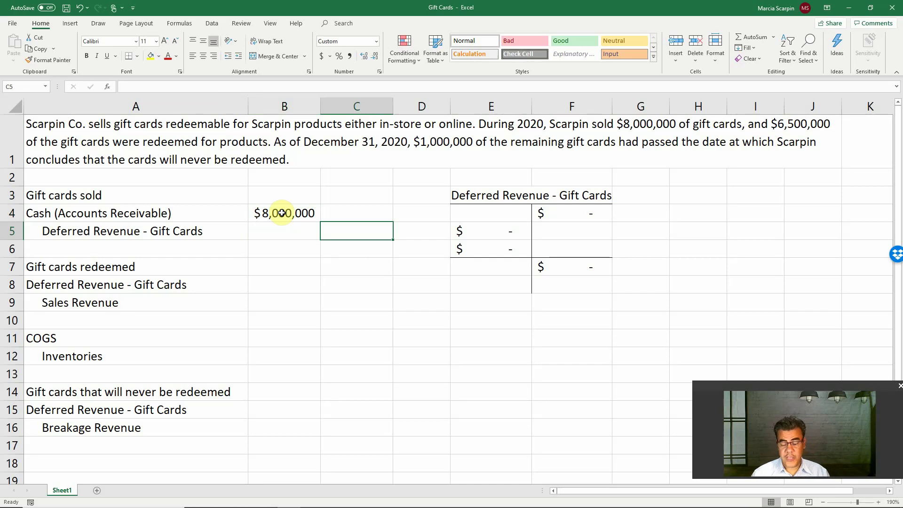
type("=")
key("Up")
key("Left")
key("Return")
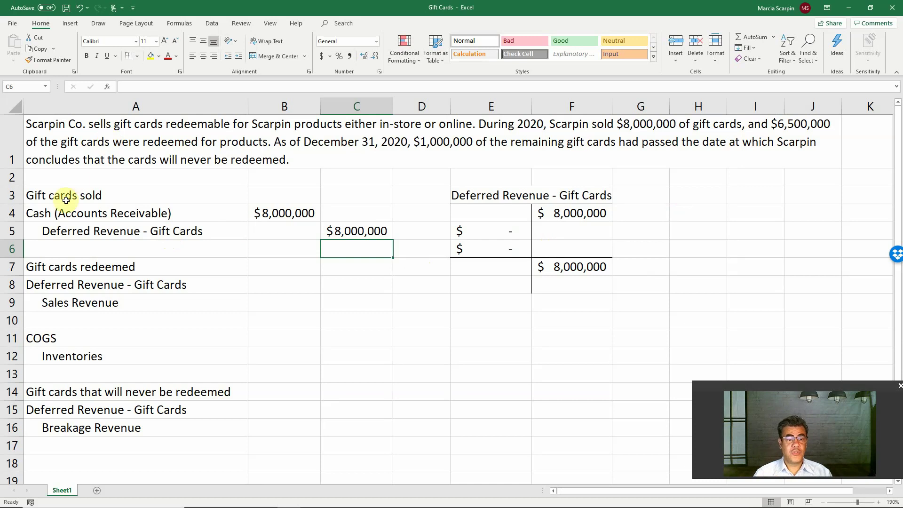
Step: Enter 6,500,000 as the Deferred Revenue debit in B8 and link the C9 credit with =+B8
left_click(270, 285)
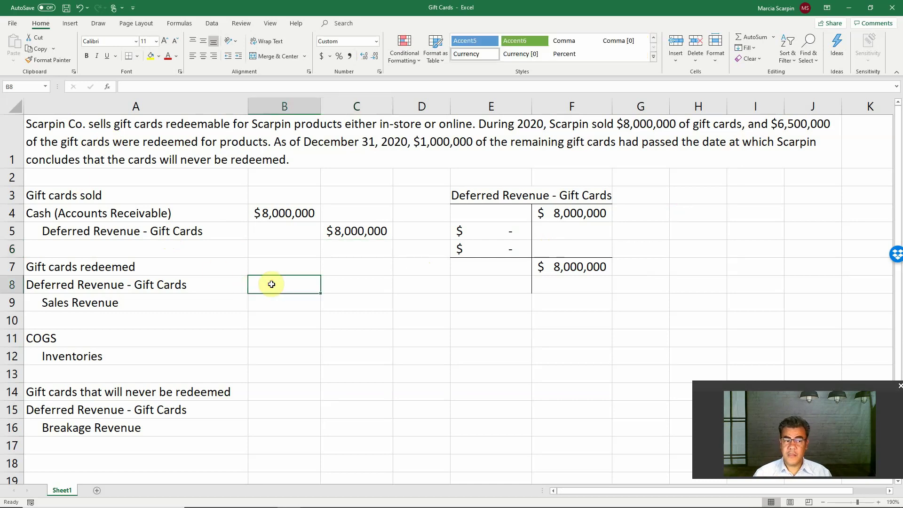
type("6500000")
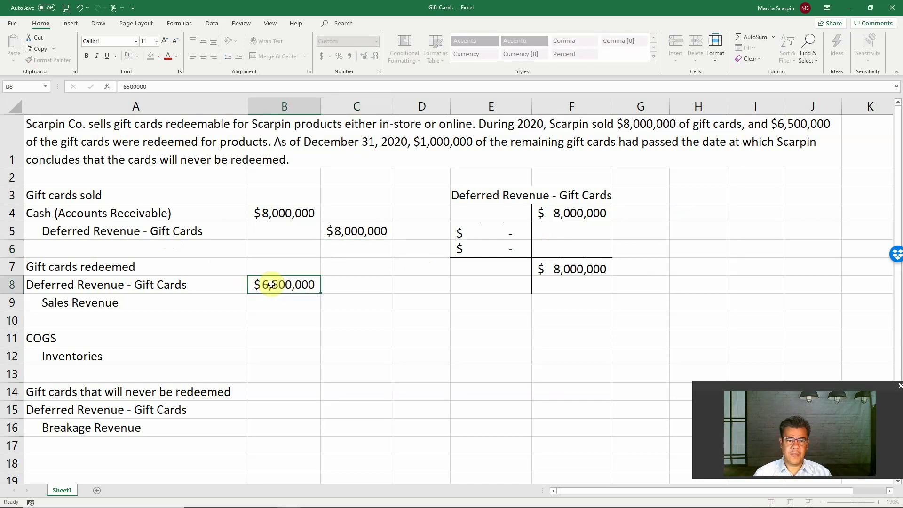
key("ctrl+Return")
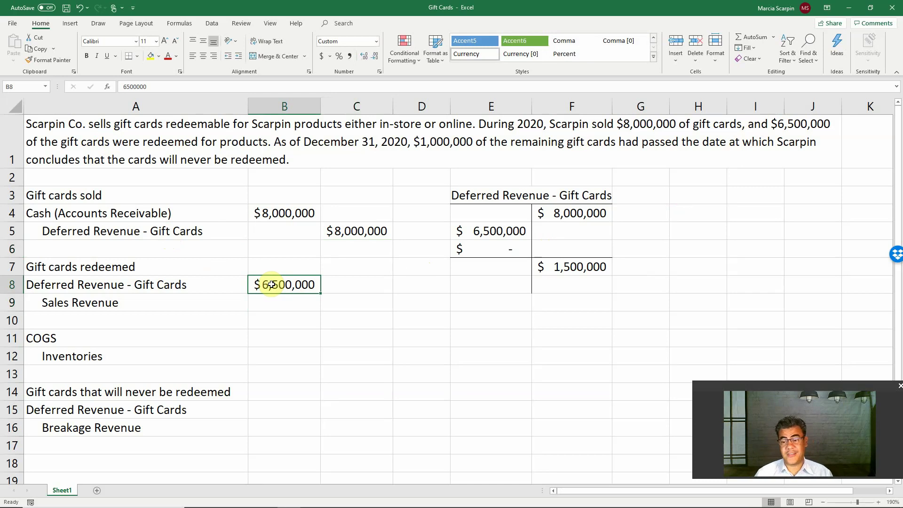
key("Right")
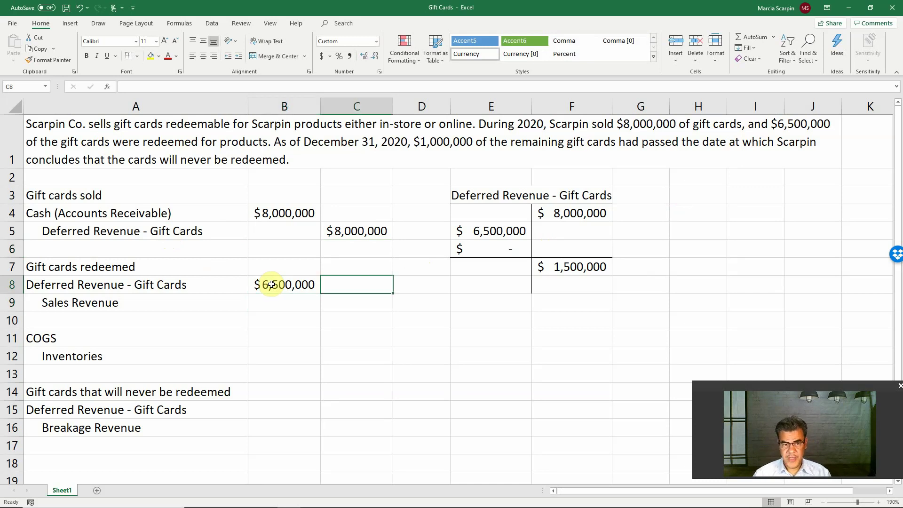
key("Down")
type("+")
left_click(272, 284)
key("Return")
Step: Clear the redemption amounts in B8:C9 and cancel an accidental table creation
key("Up")
key("Up")
key("Left")
key("shift+Right")
key("shift+Down")
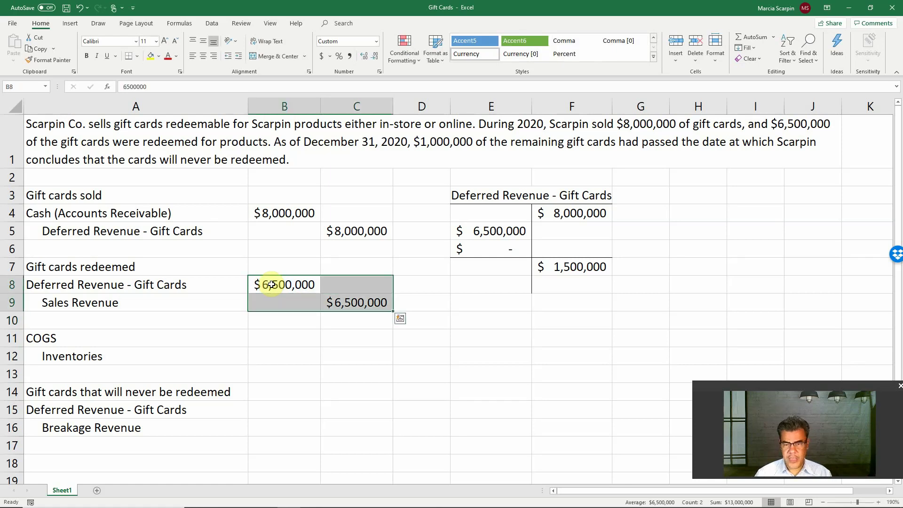
key("Delete")
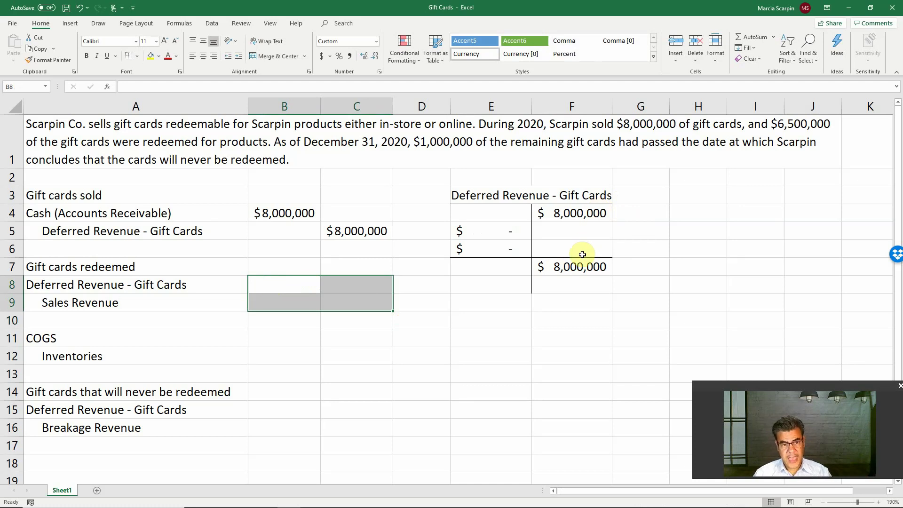
left_click(432, 323)
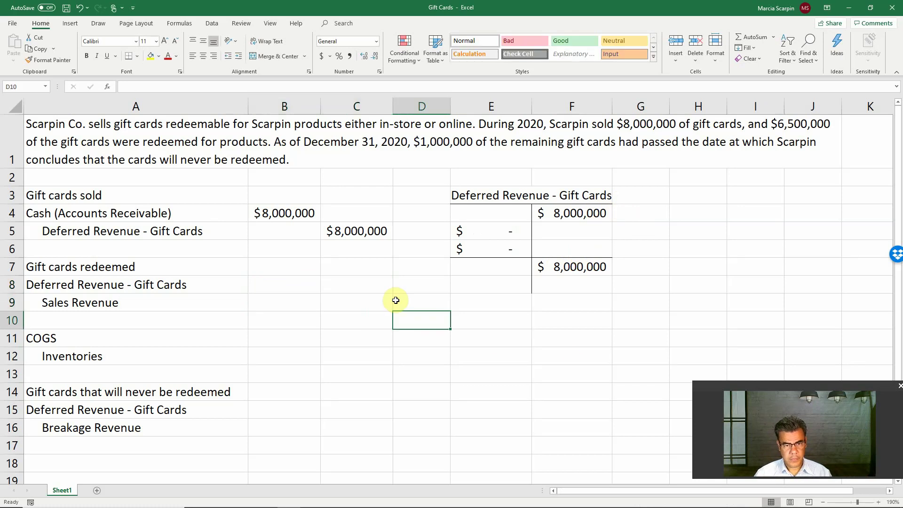
key("ctrl+t")
key("Escape")
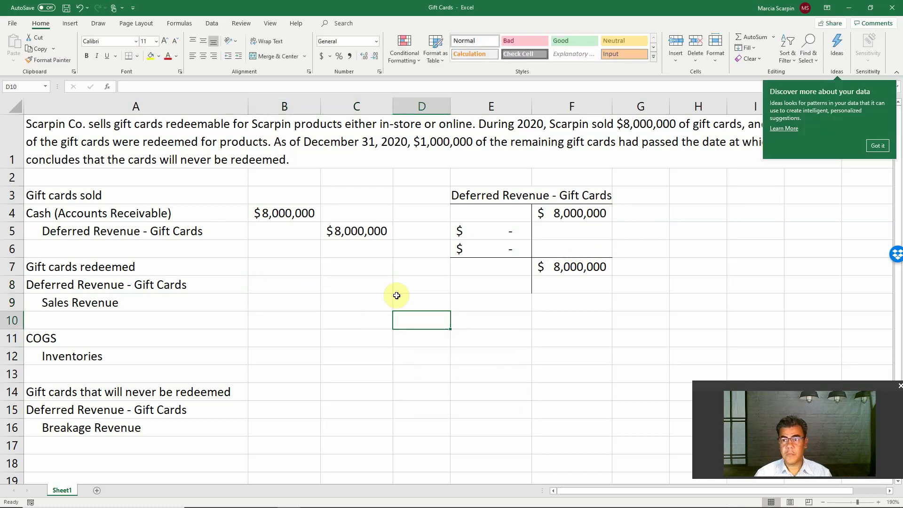
Step: Re-enter the redemption debit as 6,500,000 in B8, correcting a typo, and set C9 to =B8
left_click(276, 284)
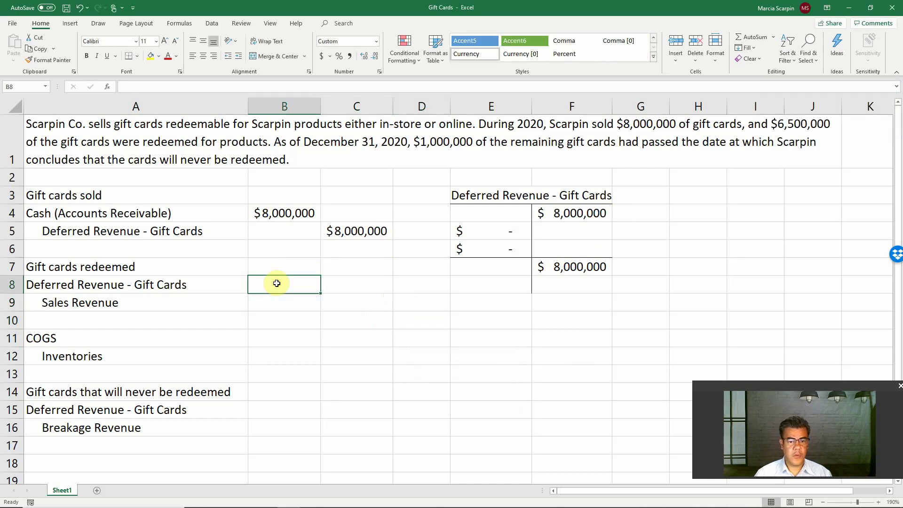
type("650000")
key("Return")
left_click(276, 284)
type("6500000")
key("Return")
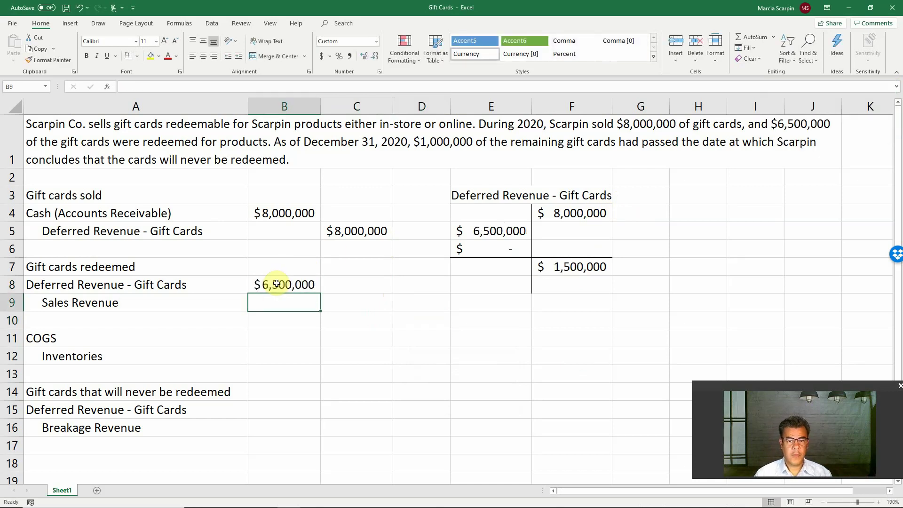
key("Right")
type("=")
left_click(277, 284)
key("Return")
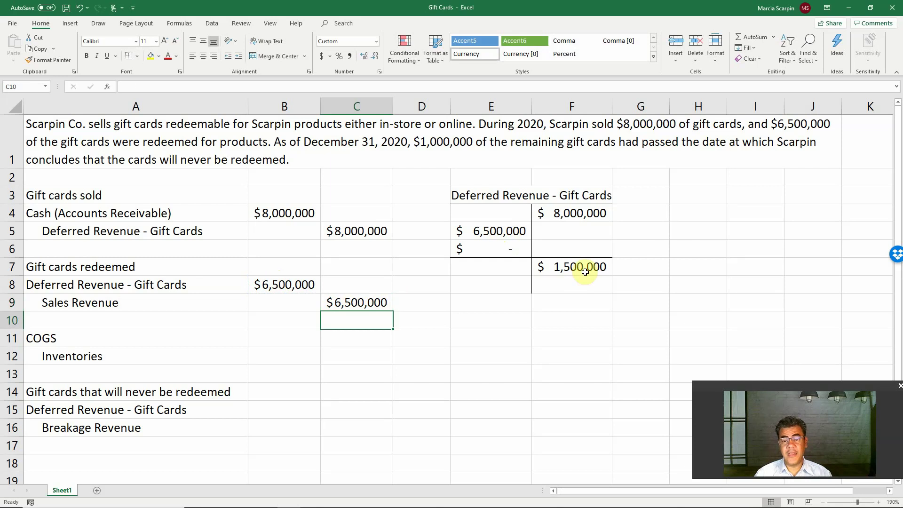
Step: Check the Deferred Revenue T-account balance, now reading $1,500,000
left_click(555, 318)
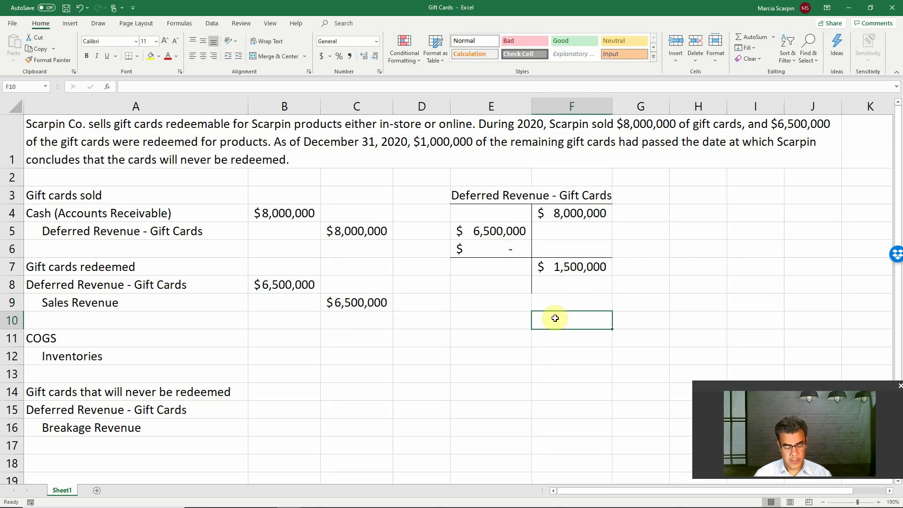
key("Up")
key("Up")
key("Left")
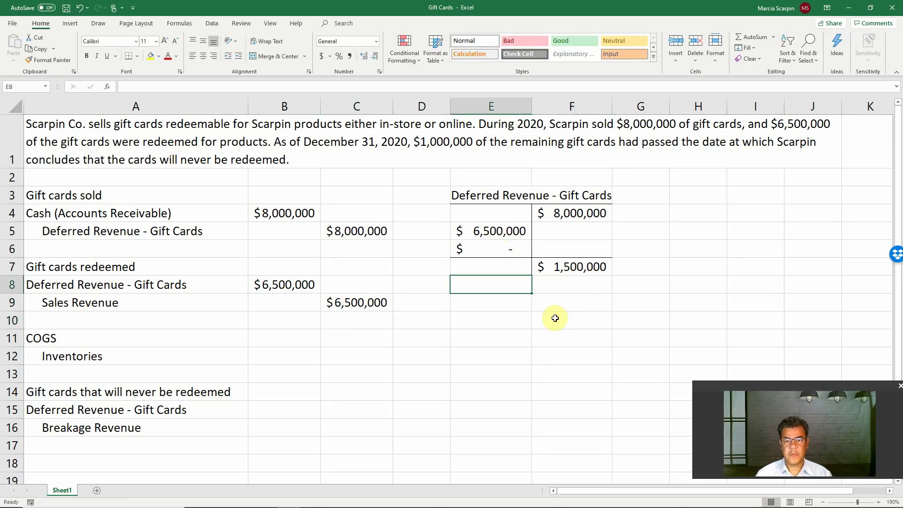
left_click(555, 318)
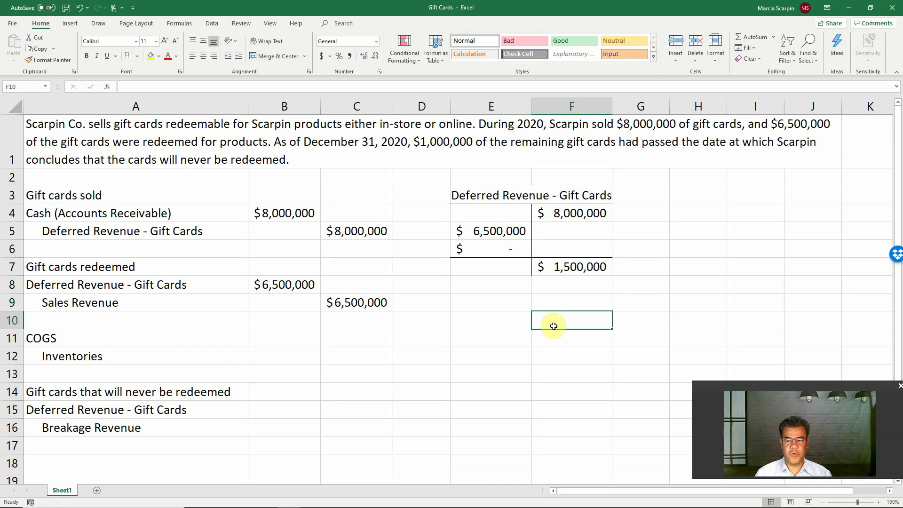
Step: Put the XXXXXXXX placeholder in the COGS debit cell B11
left_click(293, 344)
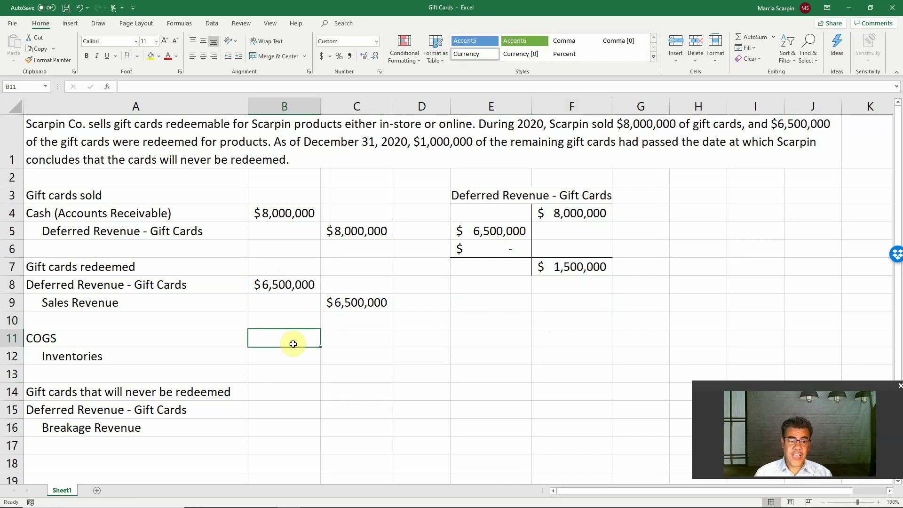
type("XXXXXXX")
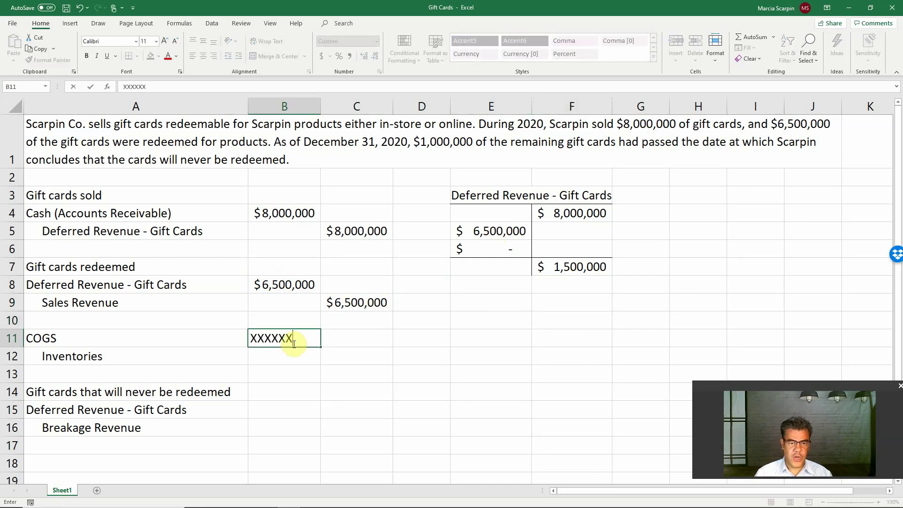
key("Return")
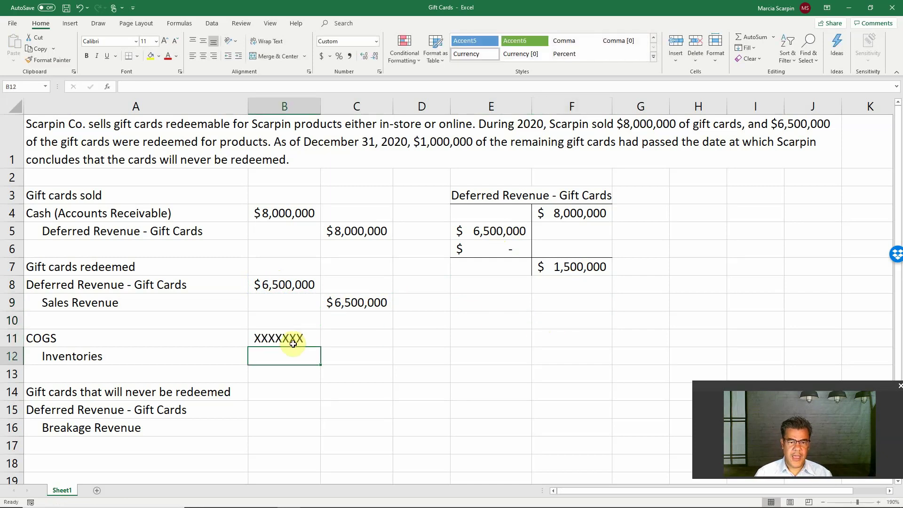
left_click(370, 353)
key("Up")
key("Left")
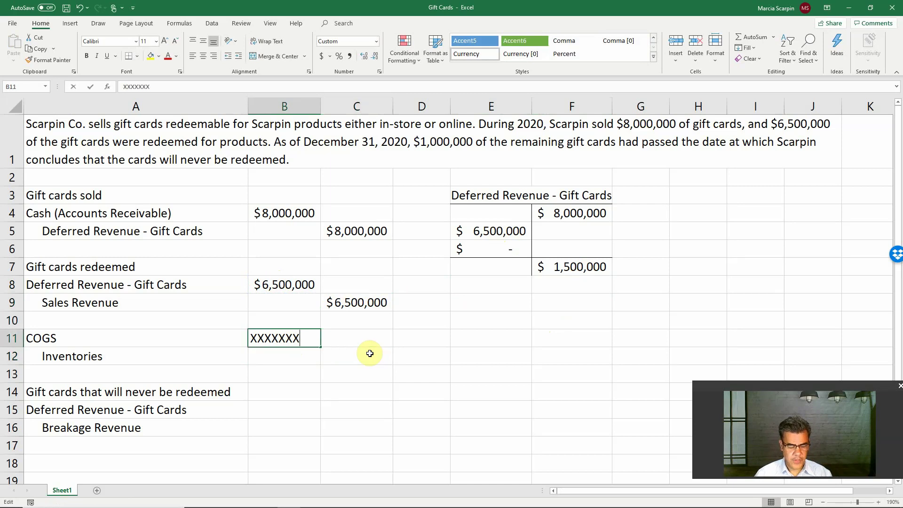
key("F2")
type("X")
key("Return")
Step: Link the Inventories credit in C12 to B11 with =+B11 and select the entry A11:C12
key("Up")
key("Right")
key("Down")
type("+")
key("Up")
key("Left")
key("Return")
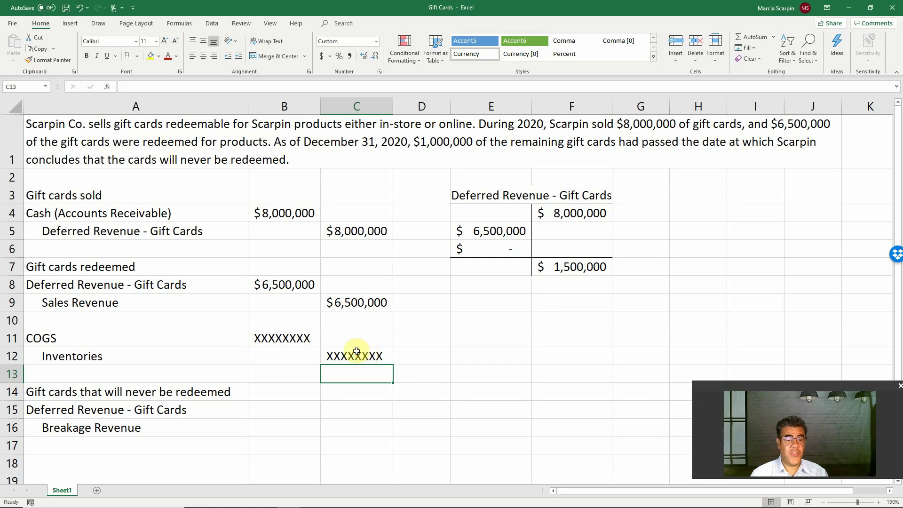
left_click_drag(141, 338, 389, 360)
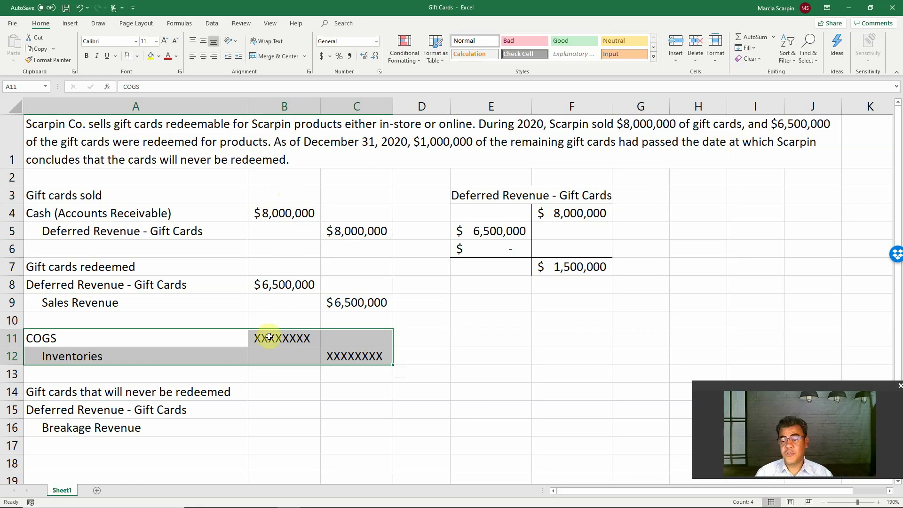
Step: Enter the $1,000,000 breakage debit in B15 and link the Breakage Revenue credit in C16 to it (=B15)
left_click(579, 265)
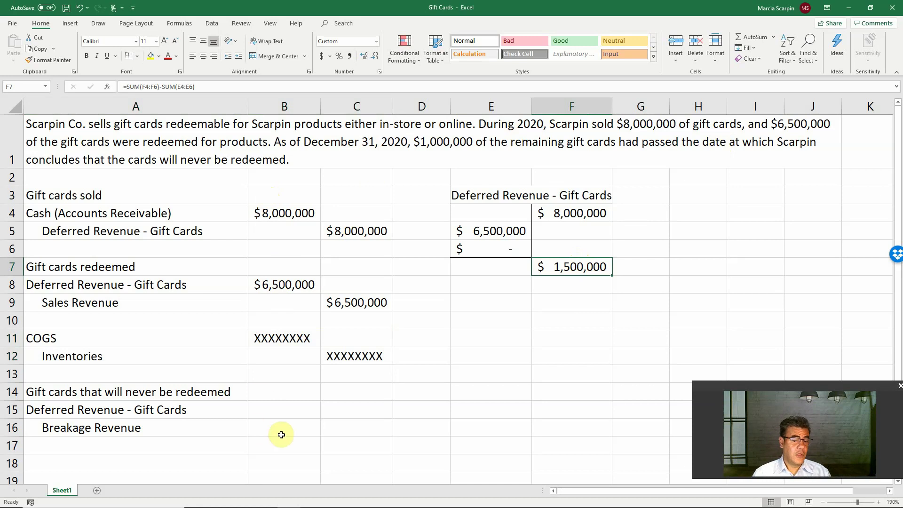
left_click(284, 409)
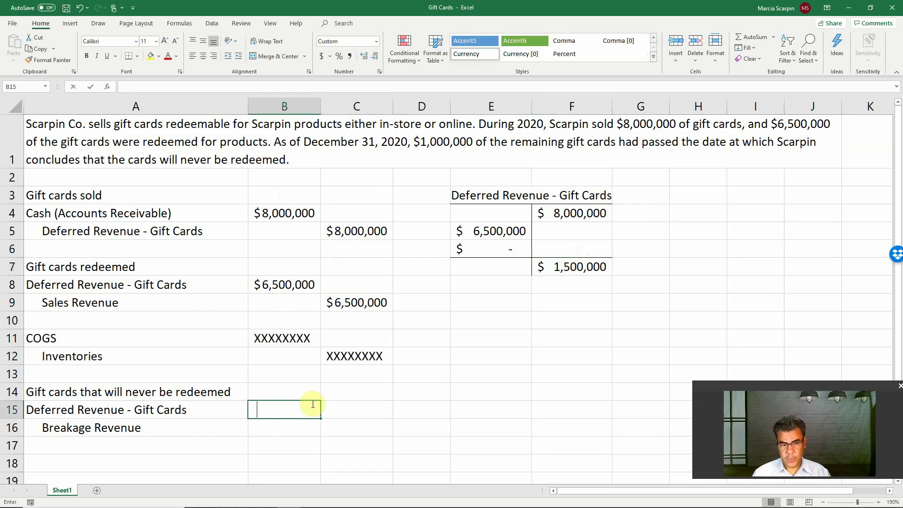
type("1000000")
key("Return")
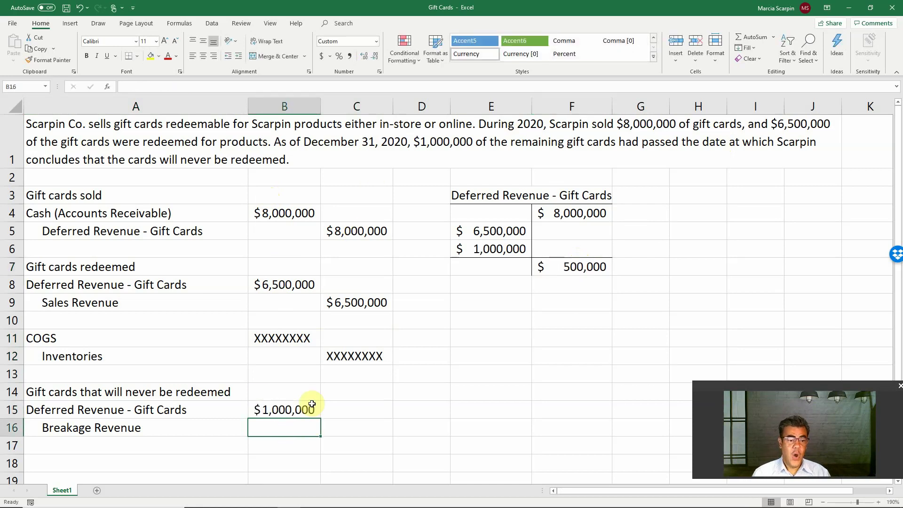
key("Tab")
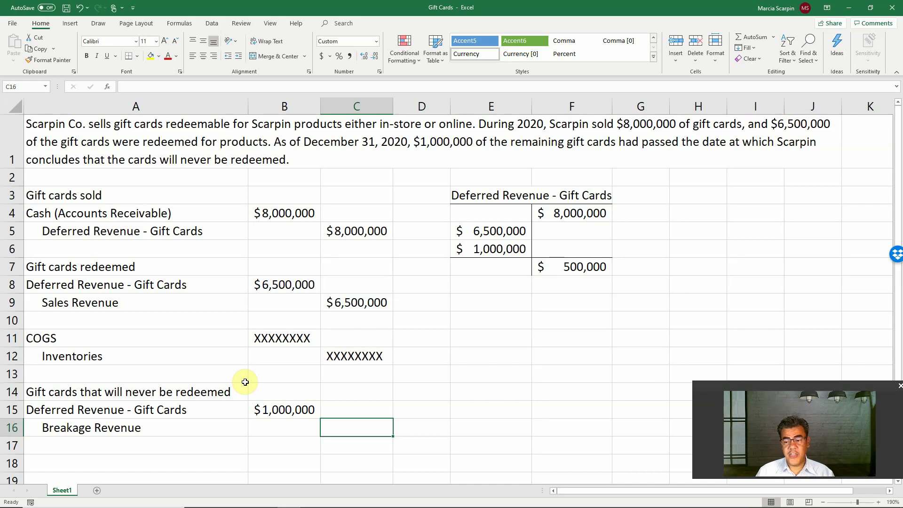
type("=")
key("Up")
key("Left")
key("Return")
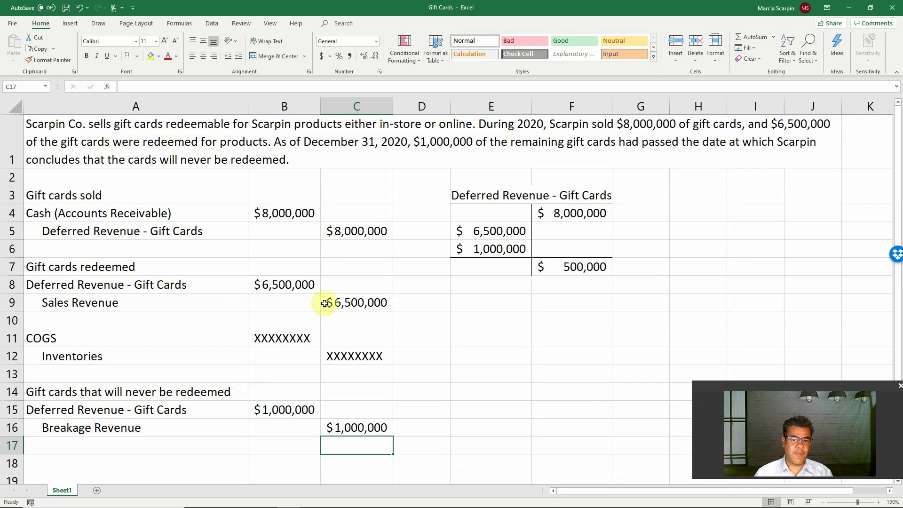
left_click(347, 303)
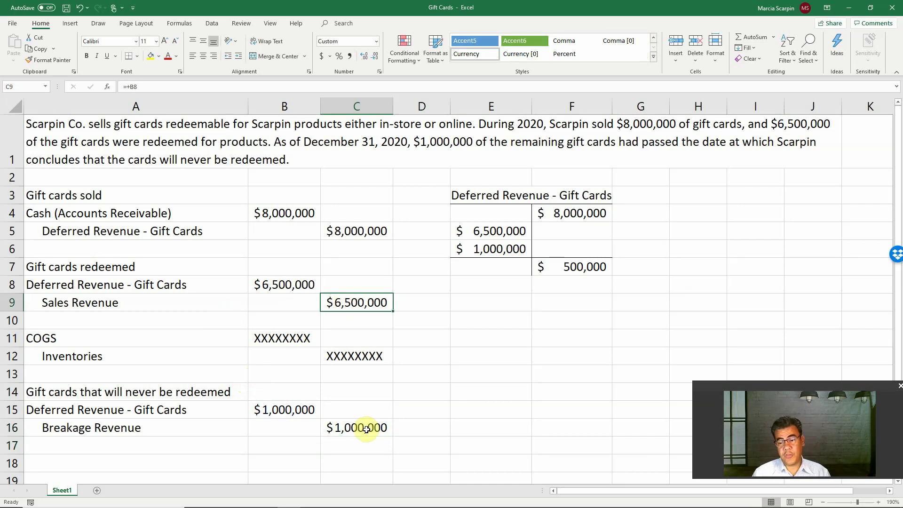
left_click(276, 281)
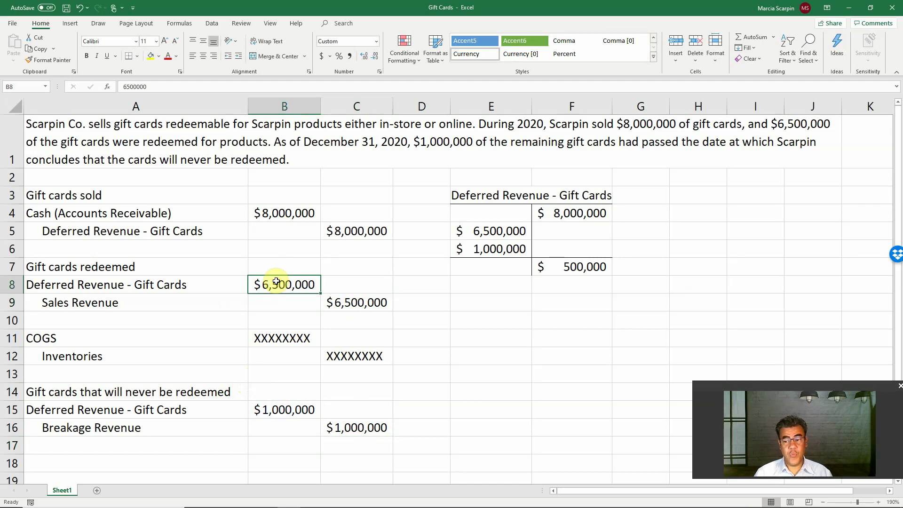
left_click(292, 409)
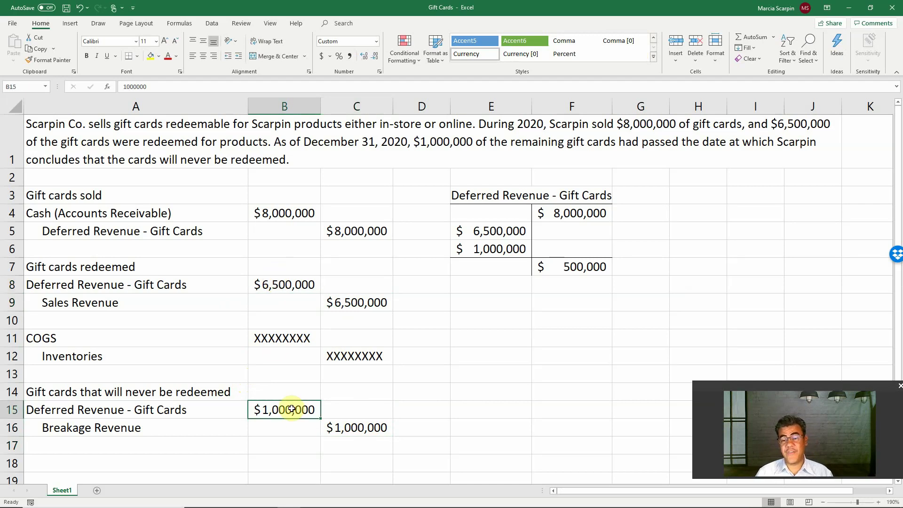
left_click(572, 267)
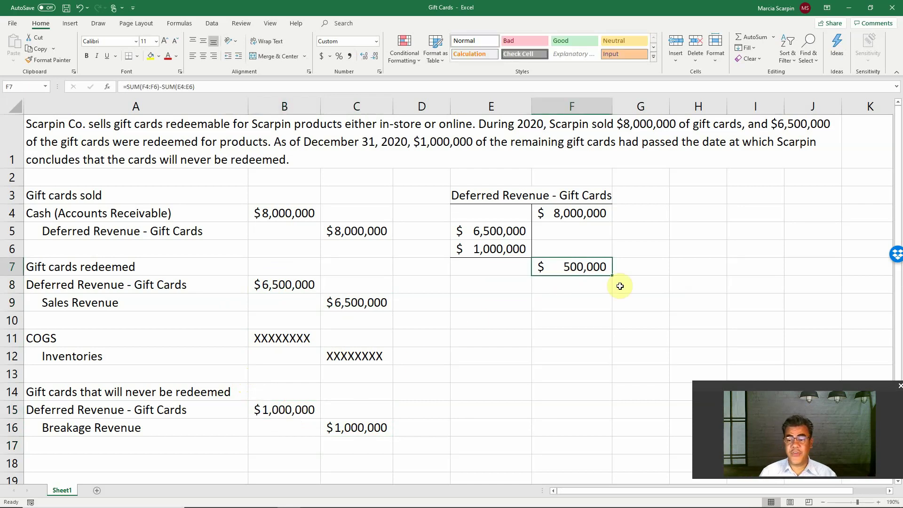